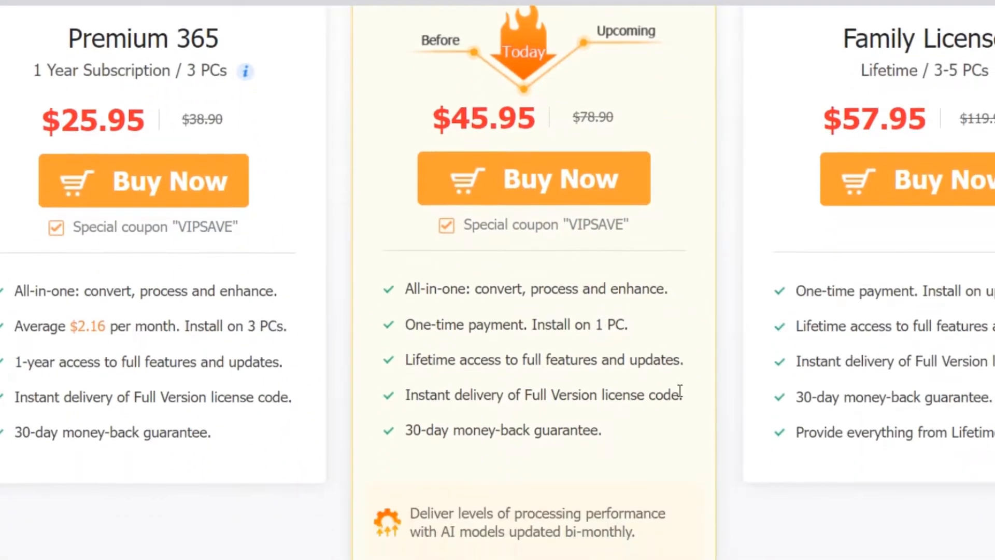
Step: Examine the VideoProc Converter Easter offer page, comparing the free Giveaway Version with the AI-Powered Full Version
scroll(554, 402, up, 5)
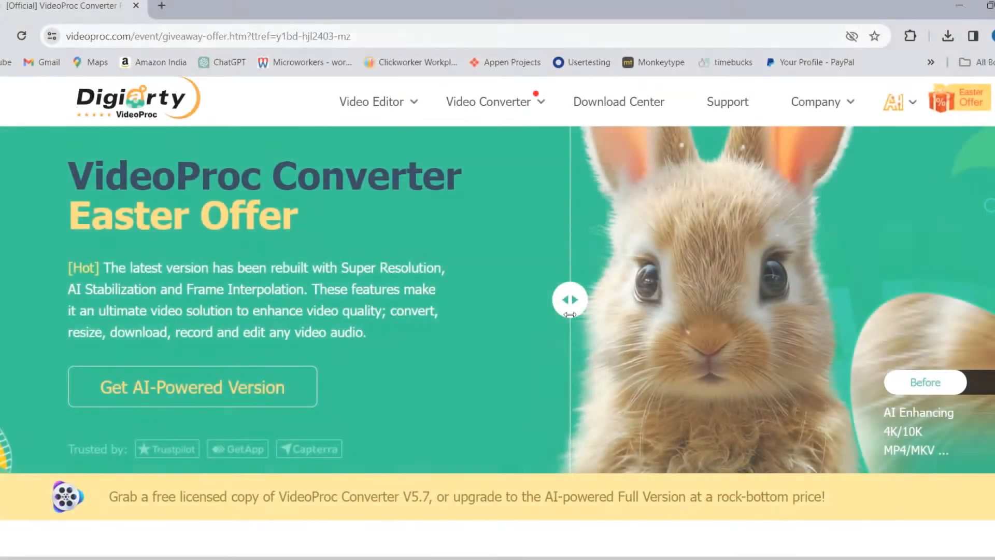
scroll(536, 271, down, 4)
scroll(559, 251, down, 2)
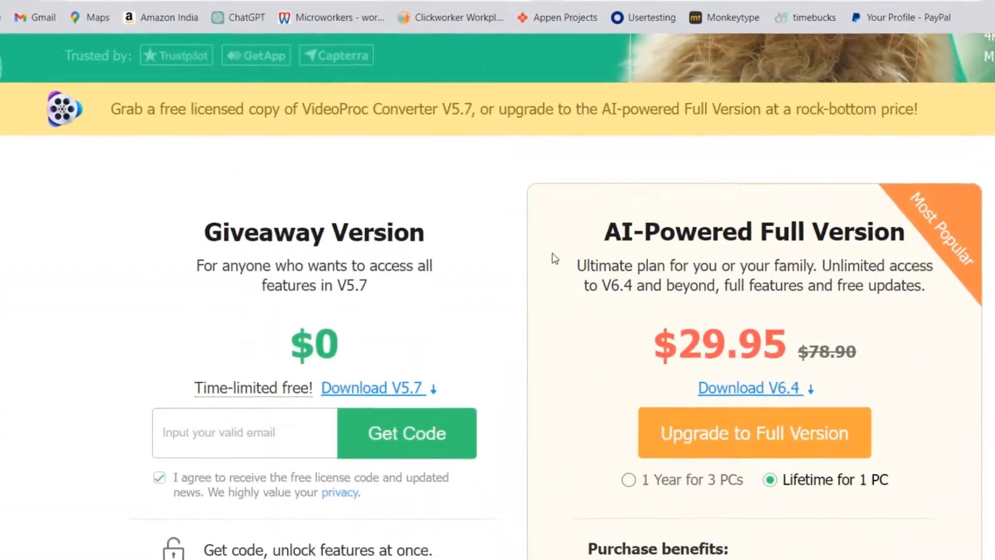
scroll(543, 254, up, 1)
scroll(540, 250, down, 2)
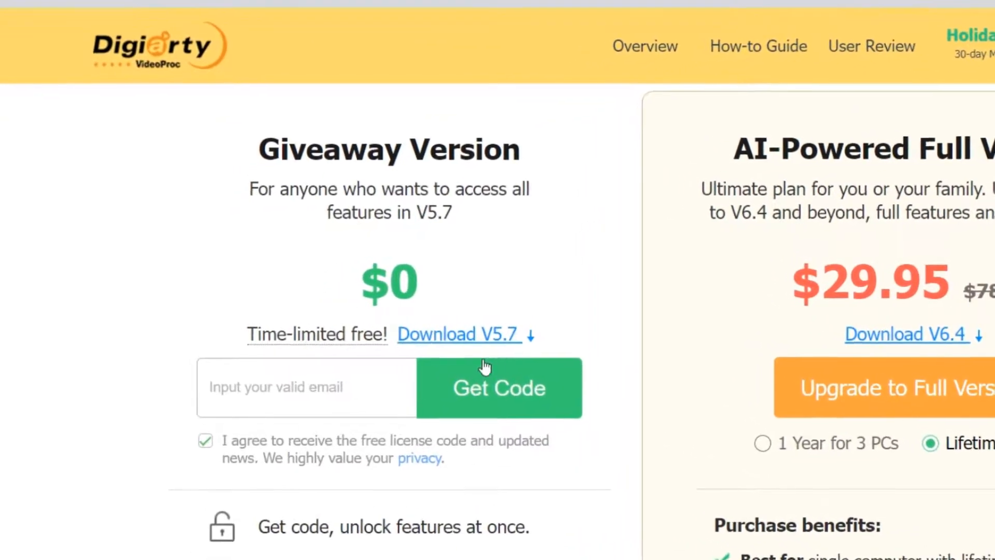
click(484, 367)
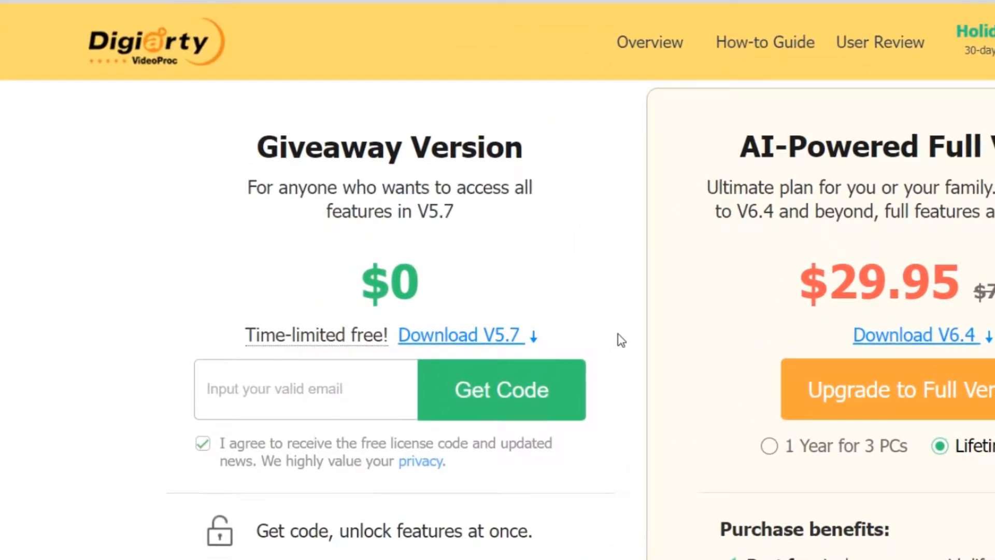
scroll(621, 341, down, 10)
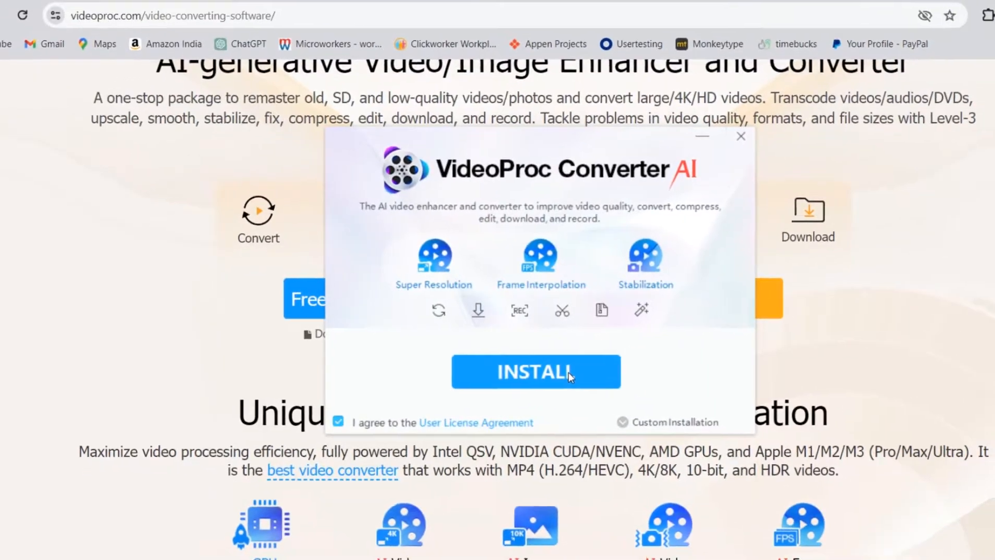
Step: Install VideoProc Converter AI and go through the detected hardware information, continuing to process video with hardware acceleration
click(568, 372)
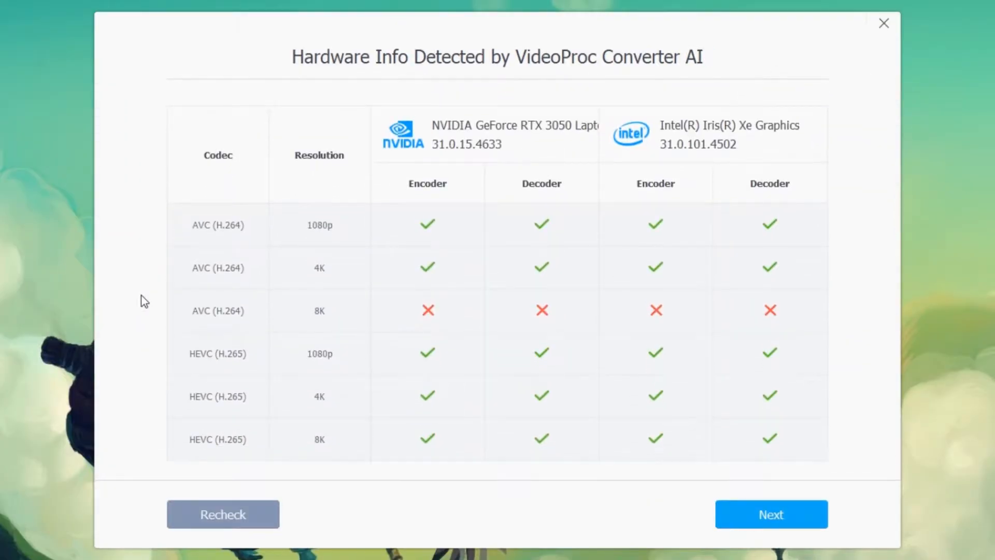
click(798, 506)
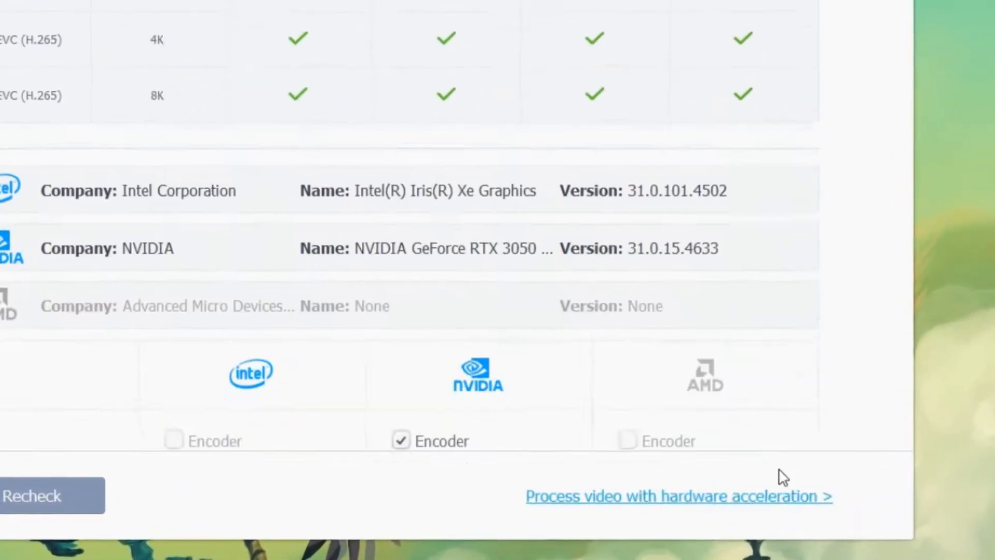
scroll(598, 280, down, 5)
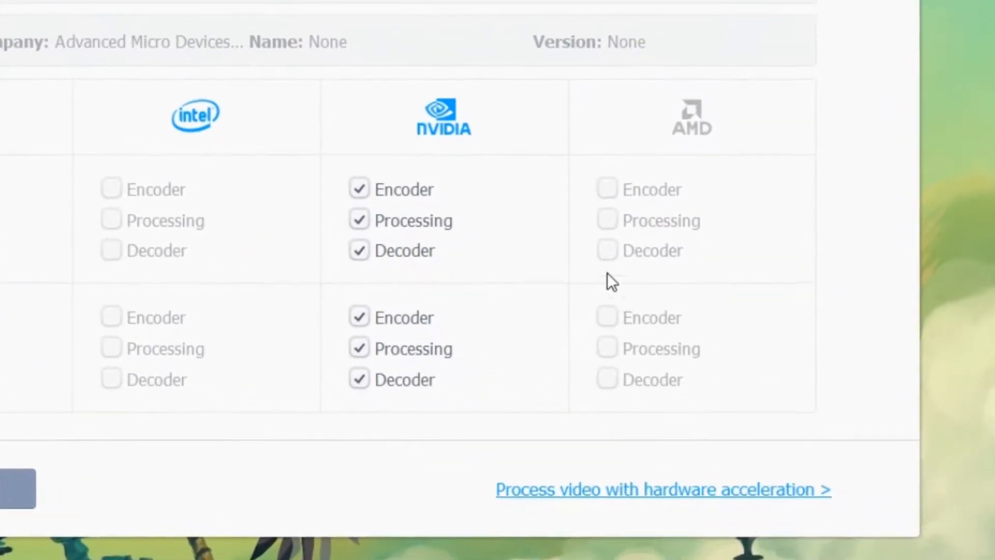
click(742, 498)
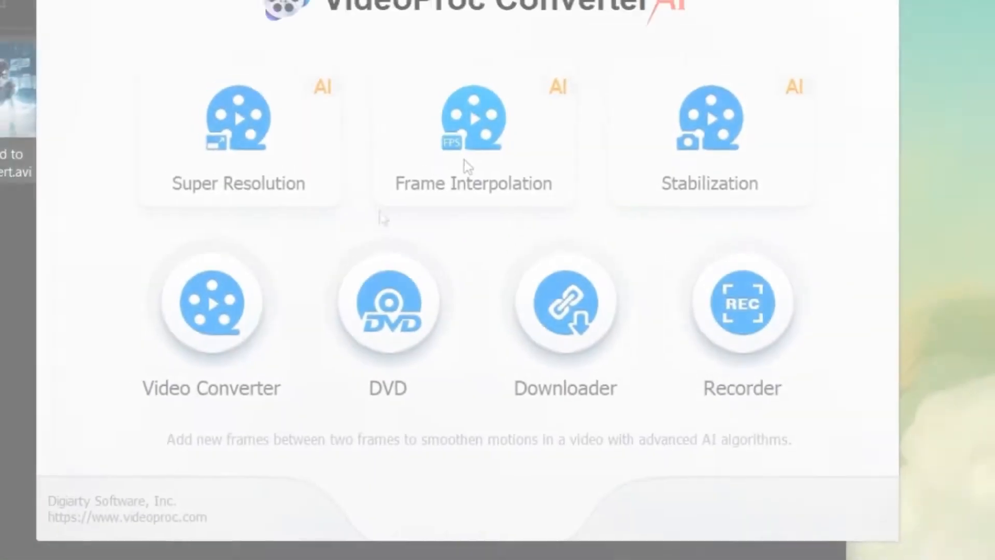
Step: Set the target format of need to convert.avi to the general profile MP4 Video (H264) and run the conversion
click(430, 306)
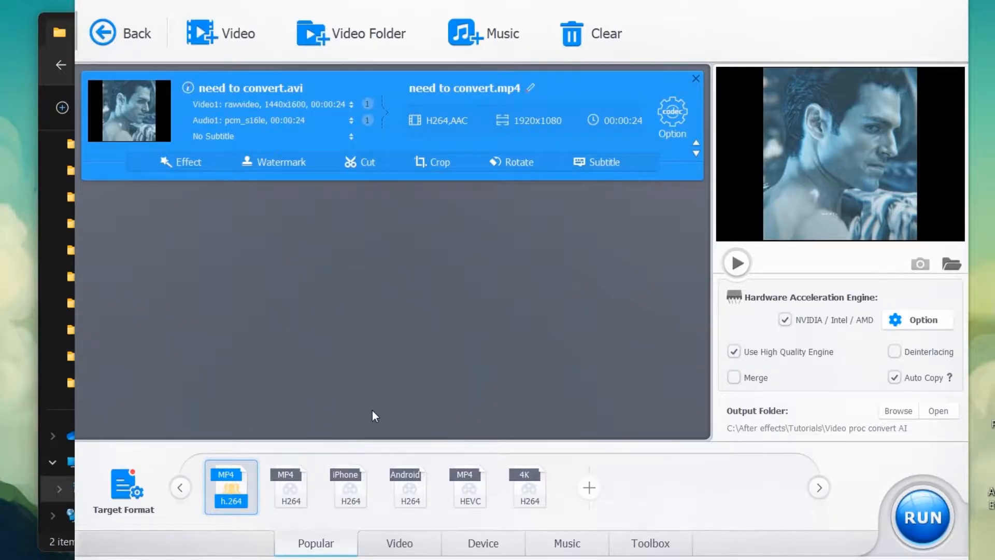
click(304, 493)
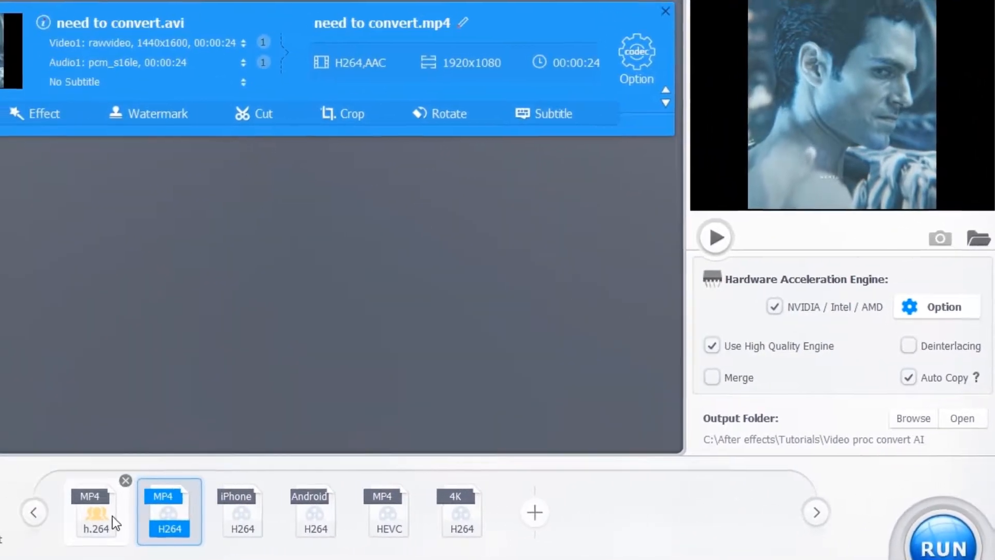
click(244, 491)
click(116, 489)
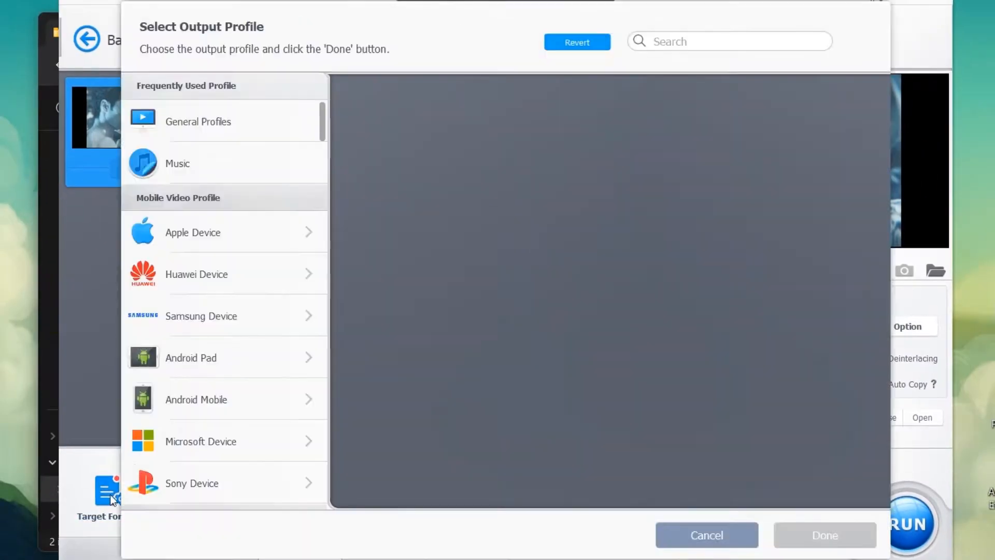
click(213, 127)
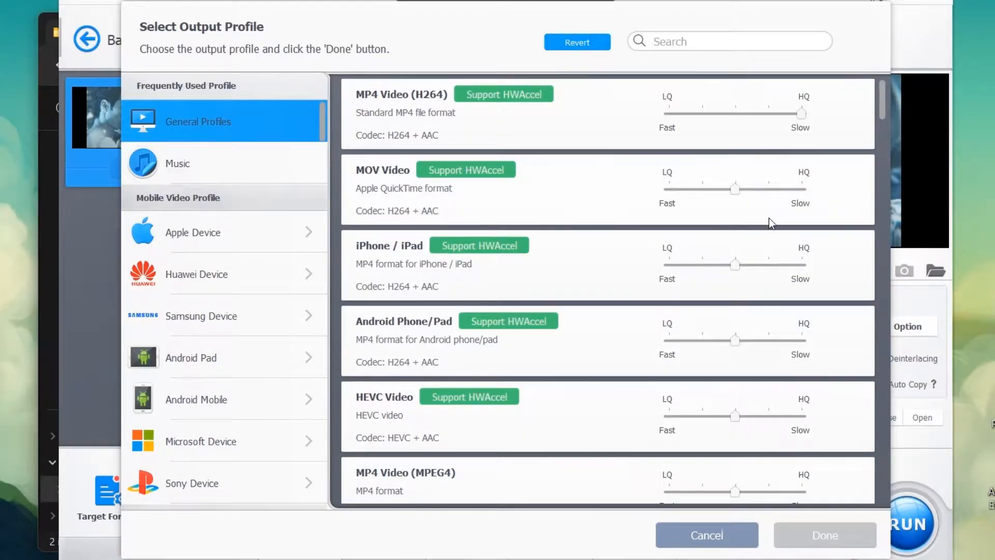
click(517, 136)
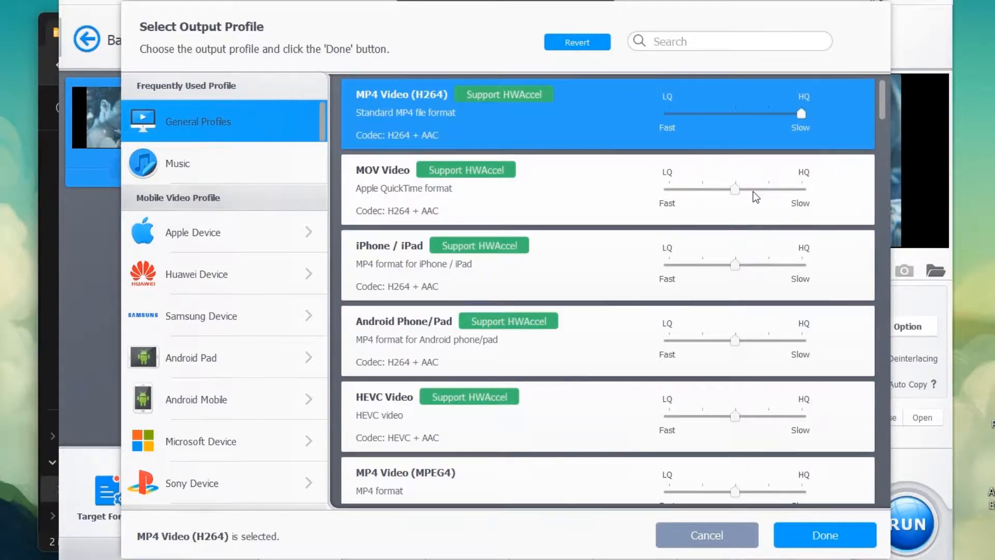
click(820, 539)
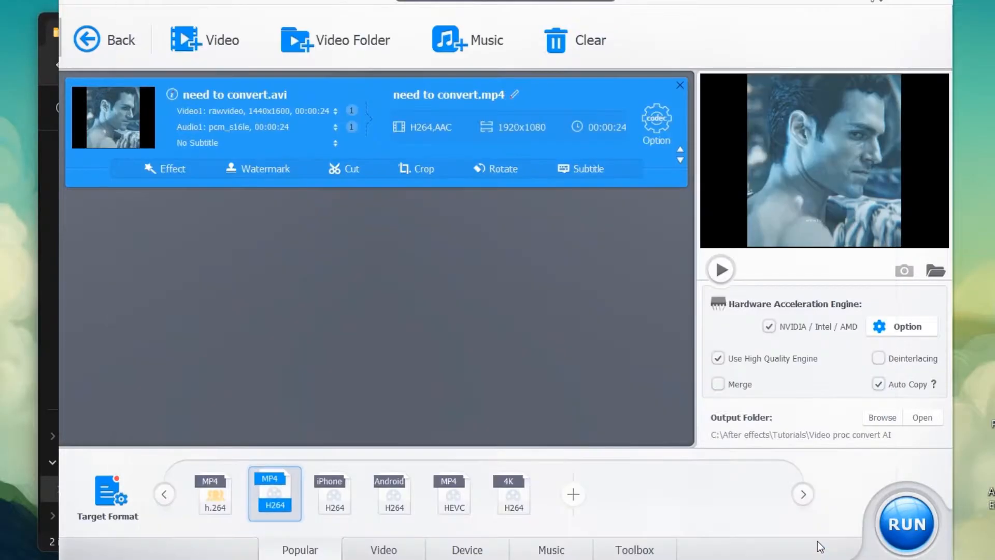
click(906, 513)
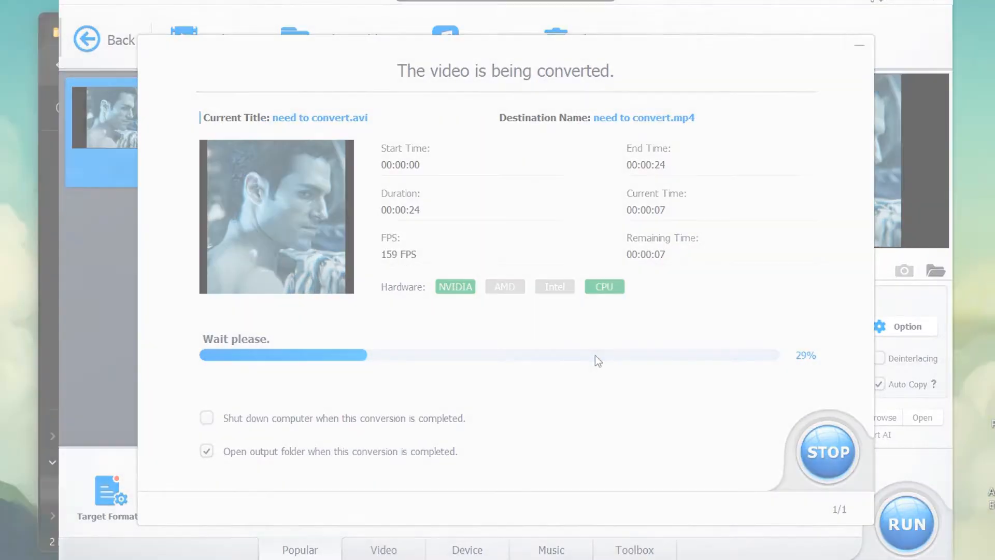
Step: Check the file properties of converted.mp4 in the Original AVI folder, and close the properties and folder windows
right_click(238, 205)
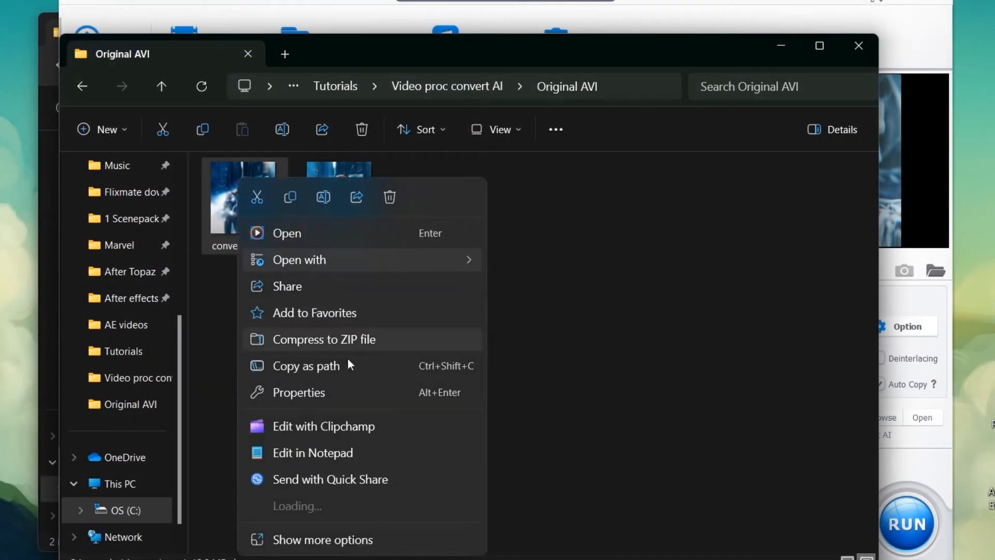
click(332, 392)
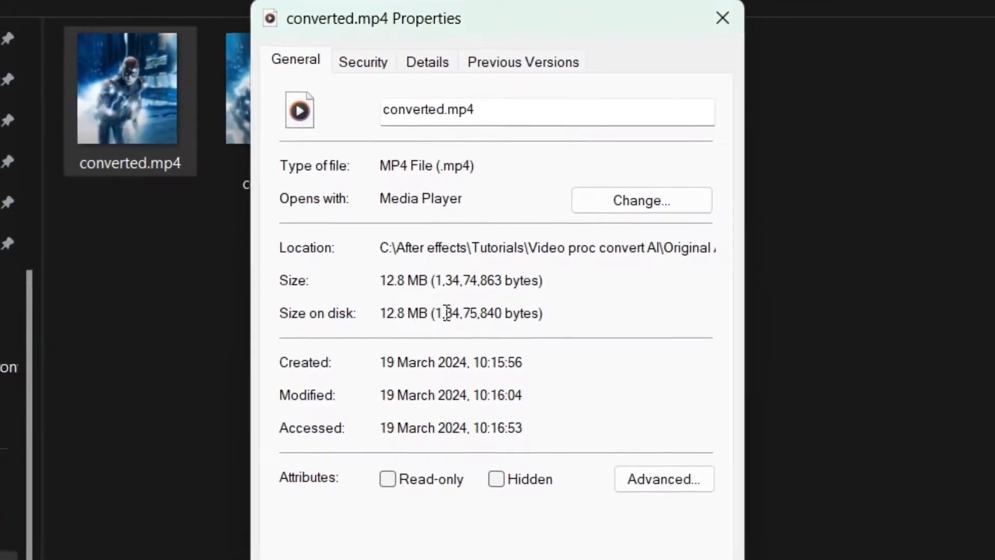
click(725, 13)
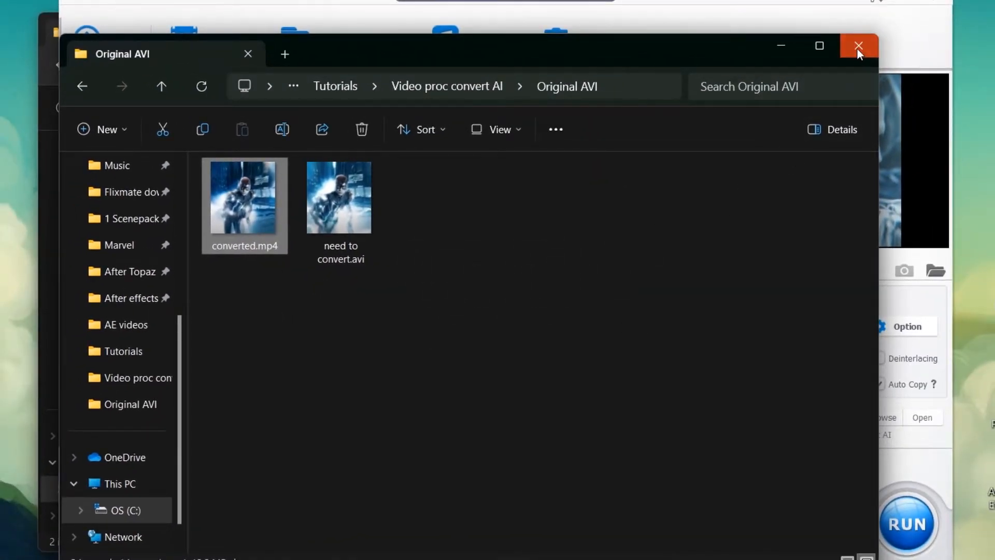
click(858, 46)
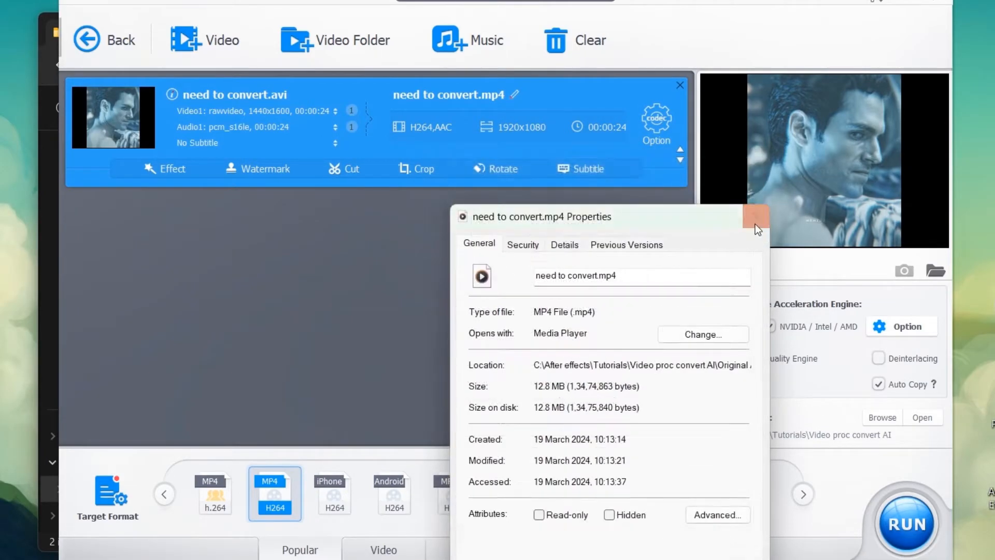
click(754, 216)
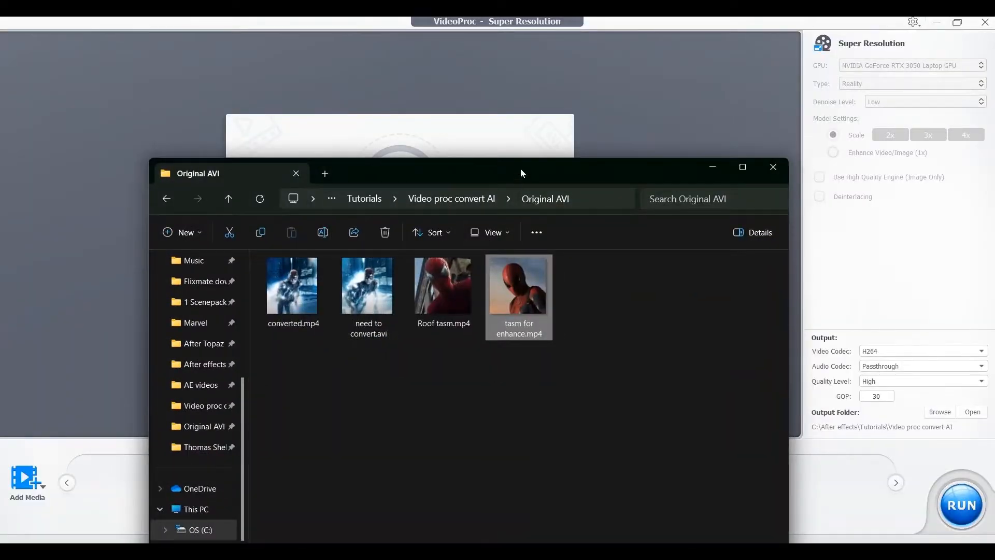
Step: Load Roof tasm.mp4 from the Original AVI folder into Super Resolution and view its media information
drag(520, 169, 584, 241)
drag(506, 363, 402, 173)
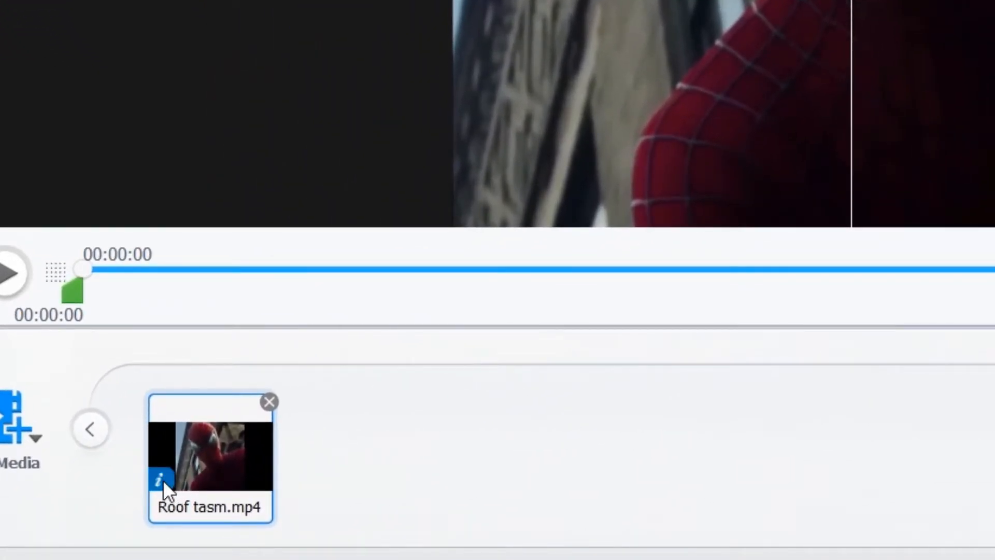
click(163, 479)
scroll(477, 230, down, 3)
scroll(477, 230, up, 1)
key(Escape)
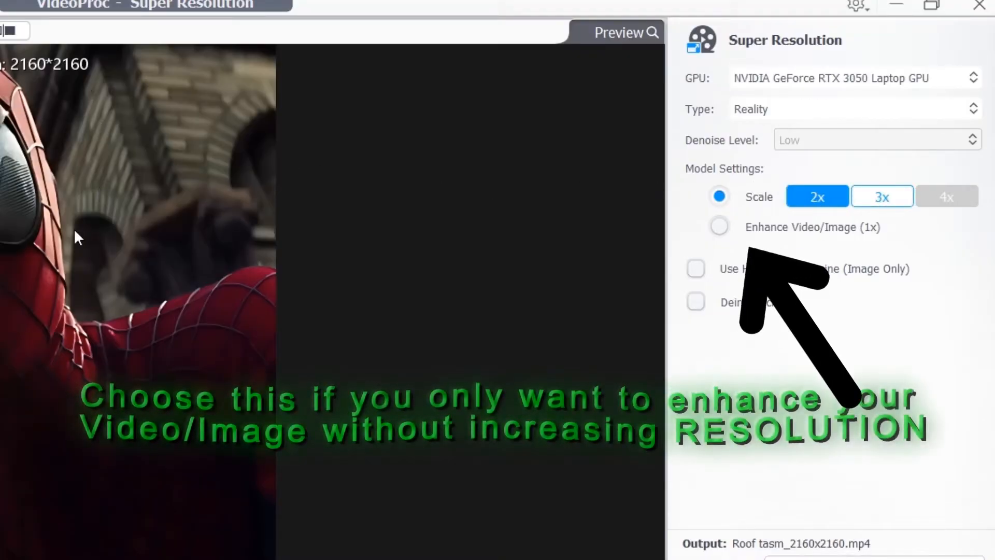
Step: Set the output to H264 video codec, AAC audio codec and Highest quality, and run the 2x upscale of Roof tasm.mp4
click(720, 227)
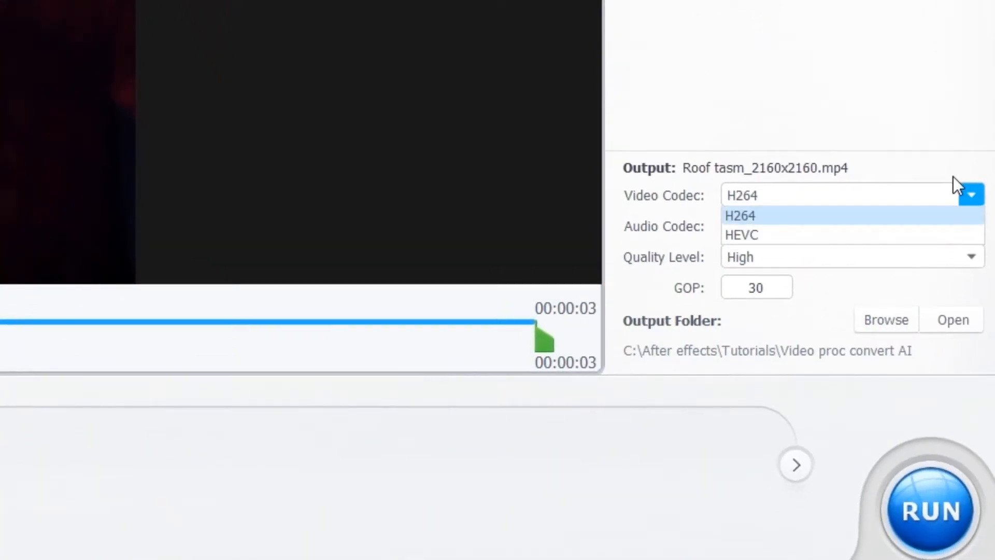
click(771, 222)
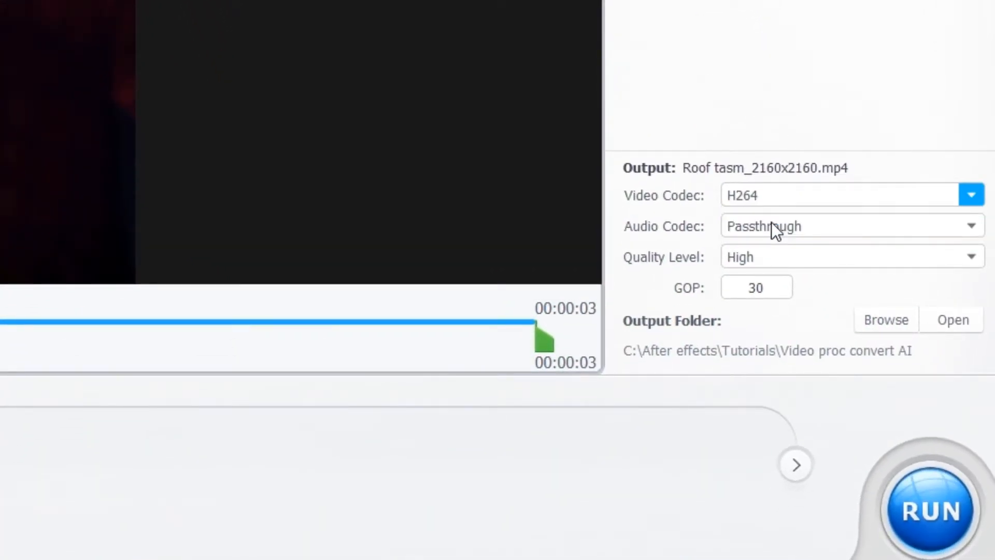
click(969, 226)
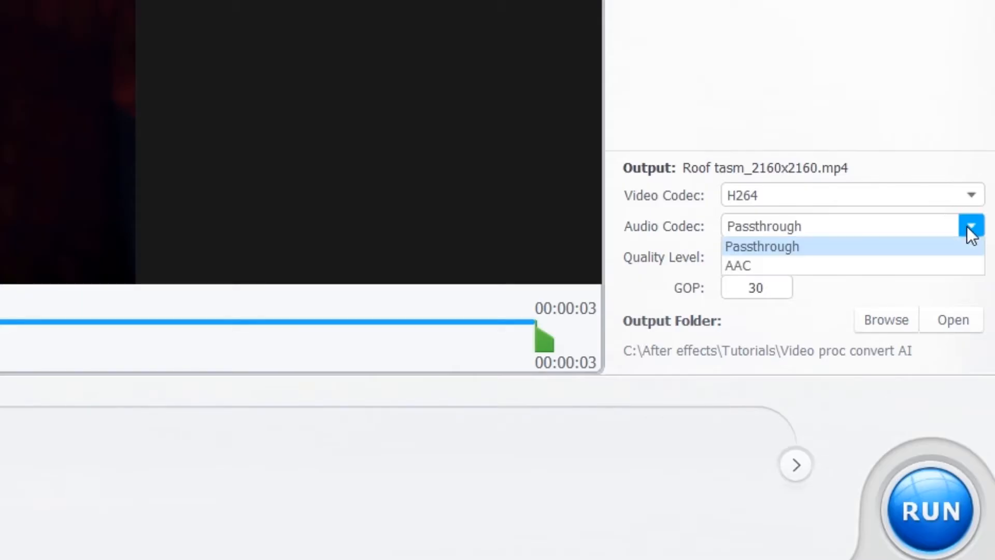
click(791, 264)
click(967, 256)
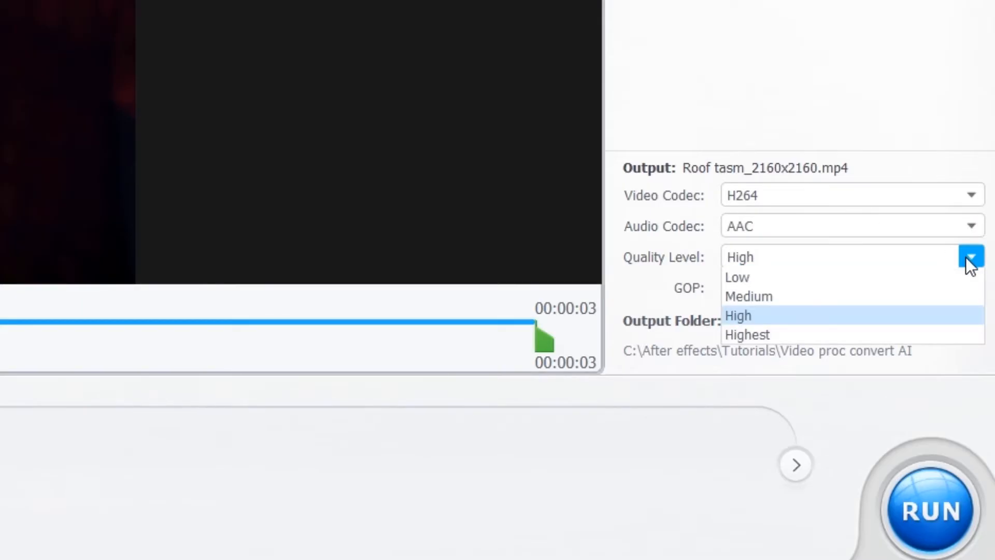
click(801, 336)
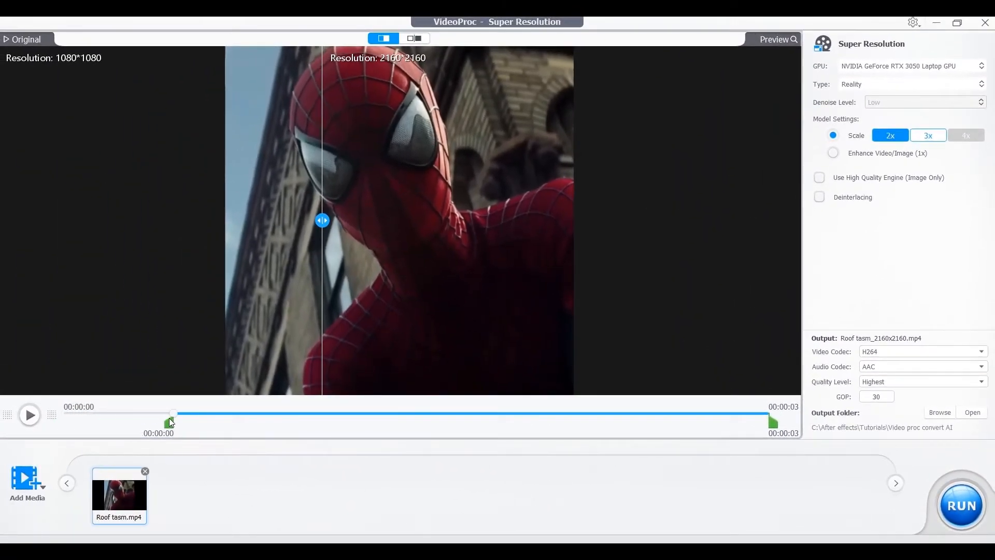
mouse_move(772, 426)
mouse_down()
mouse_move(385, 436)
mouse_move(773, 426)
mouse_up()
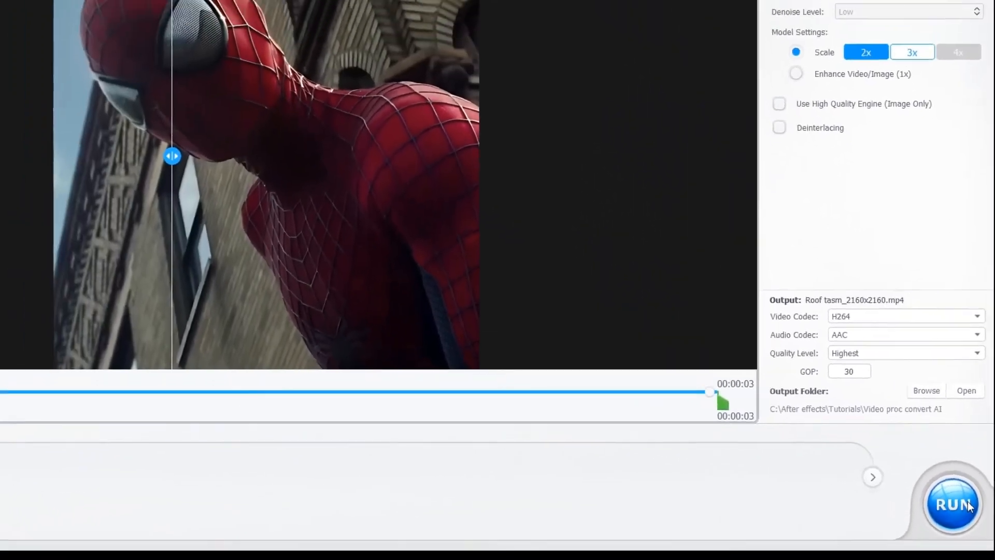
click(955, 502)
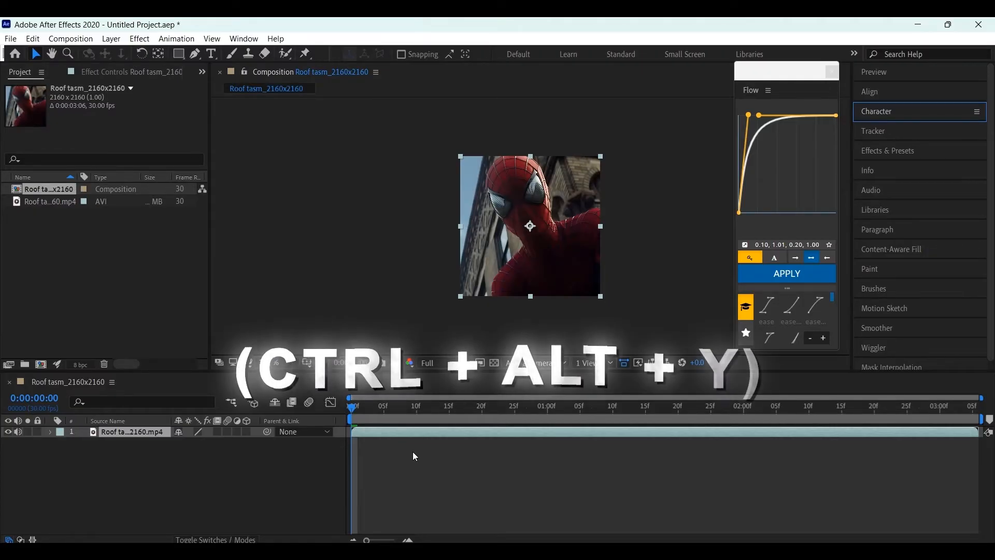
Step: In After Effects, add an adjustment layer above the upscaled Roof tasm clip and open the effects and presets list
key(ctrl+alt+y)
key(space)
click(887, 150)
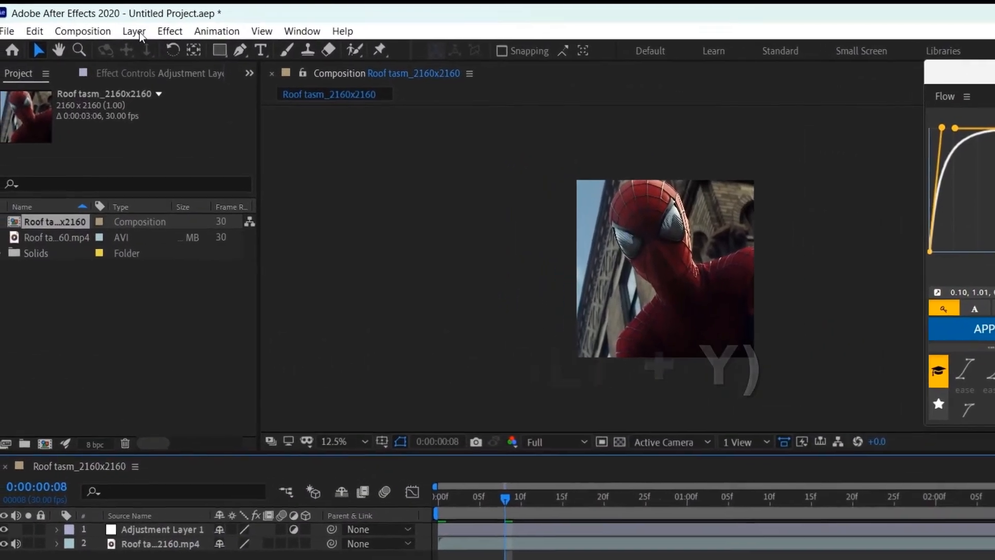
Step: Add a second adjustment layer to the composition and delete it again
click(138, 32)
mouse_move(161, 52)
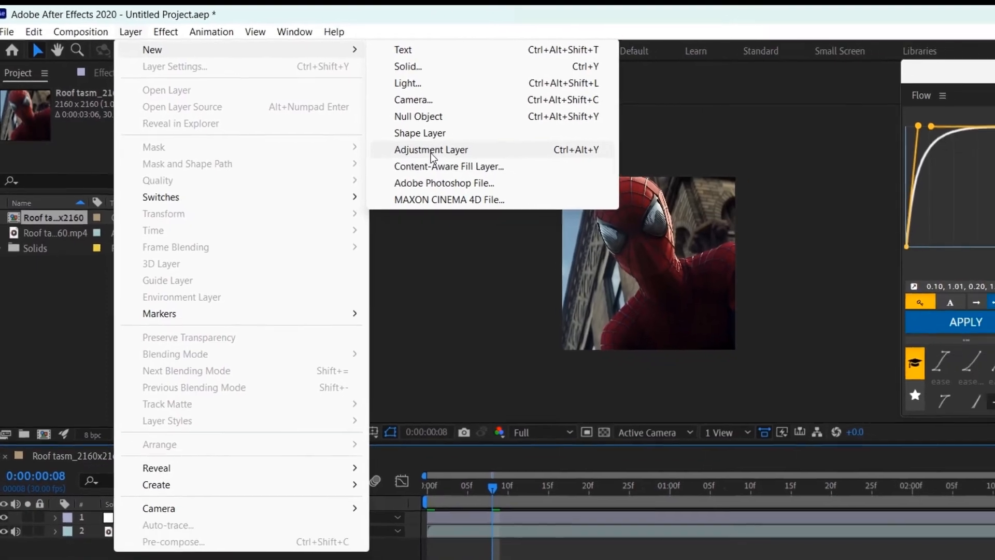
click(464, 157)
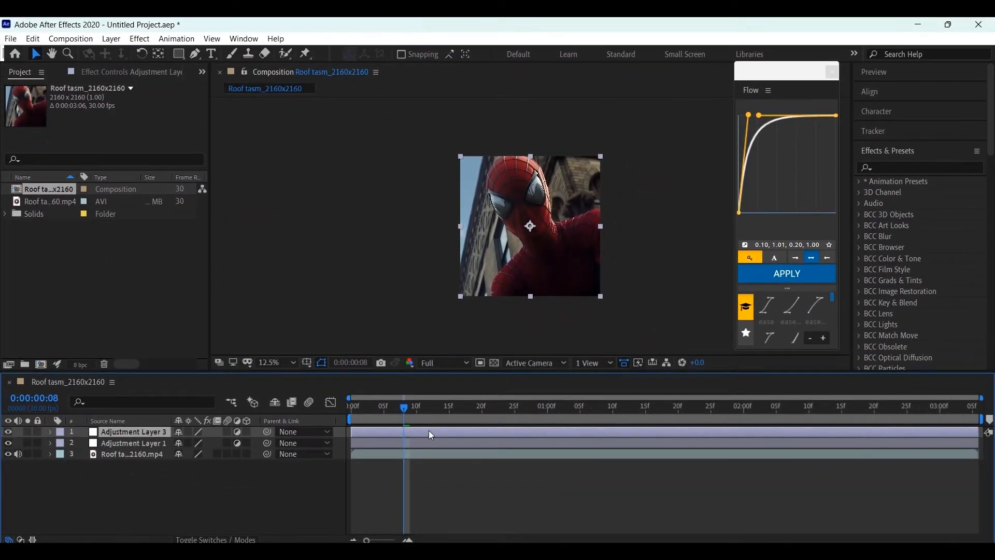
key(Delete)
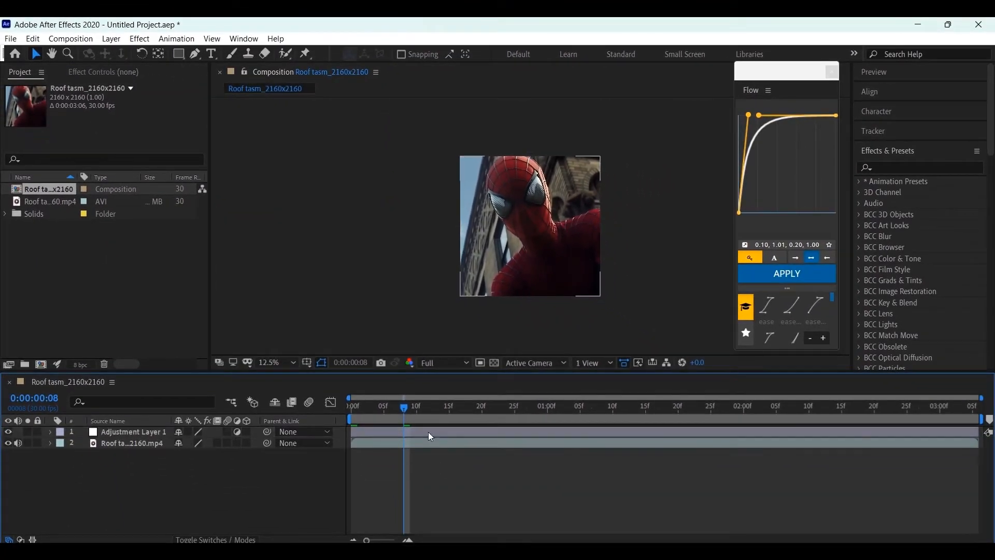
Step: Search the presets for "menzuration" and apply the Creste CC colour preset to the adjustment layer
text(menzuration)
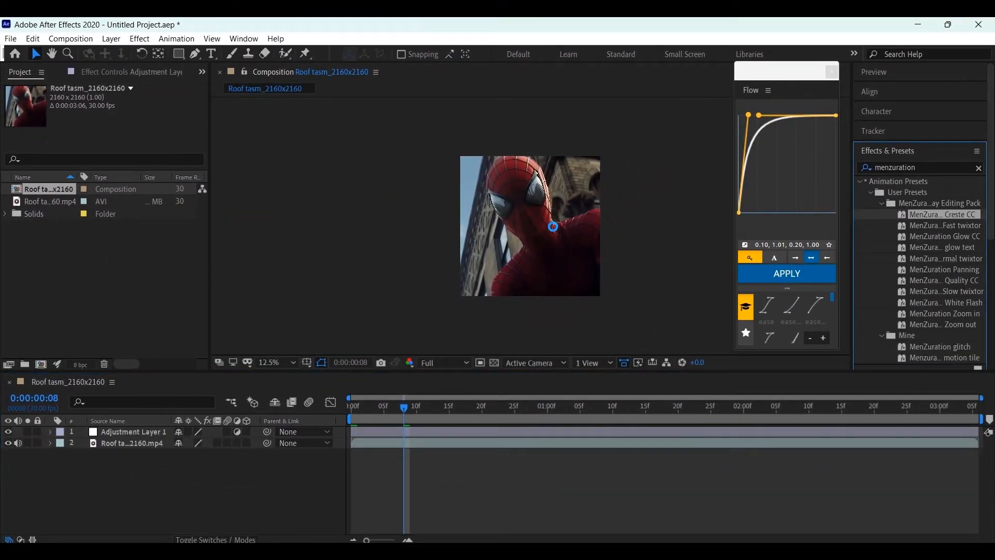
click(553, 227)
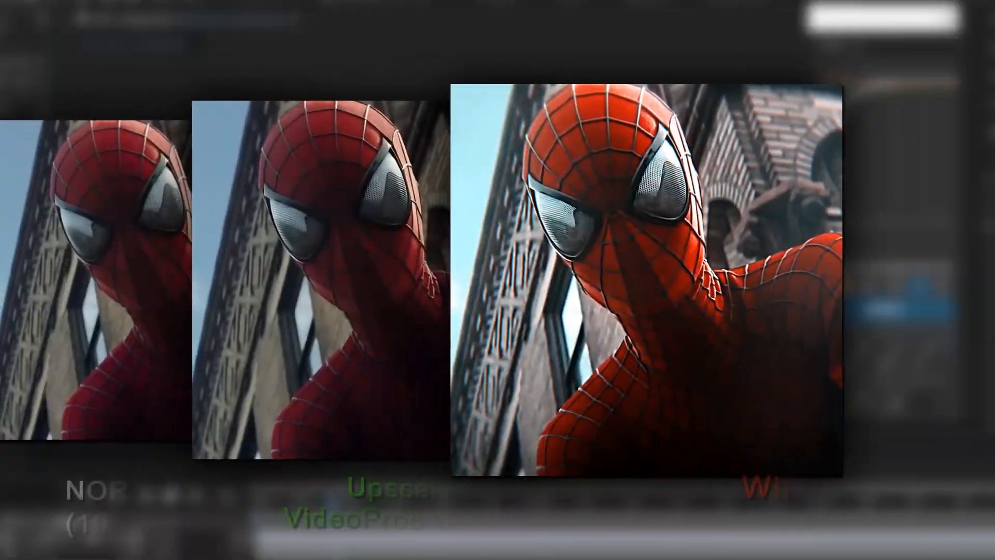